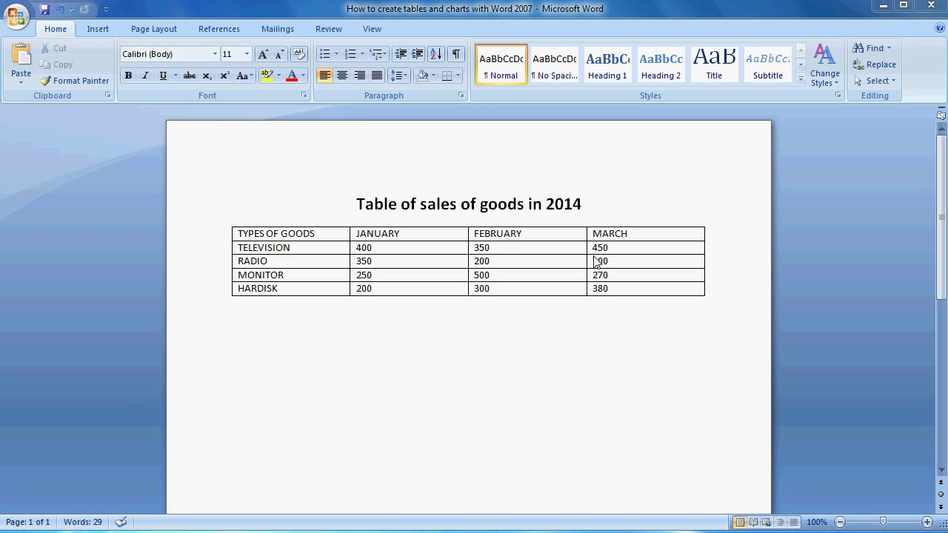
- Bold the header row (TYPES OF GOODS through MARCH), then select the whole sales table
click(305, 235)
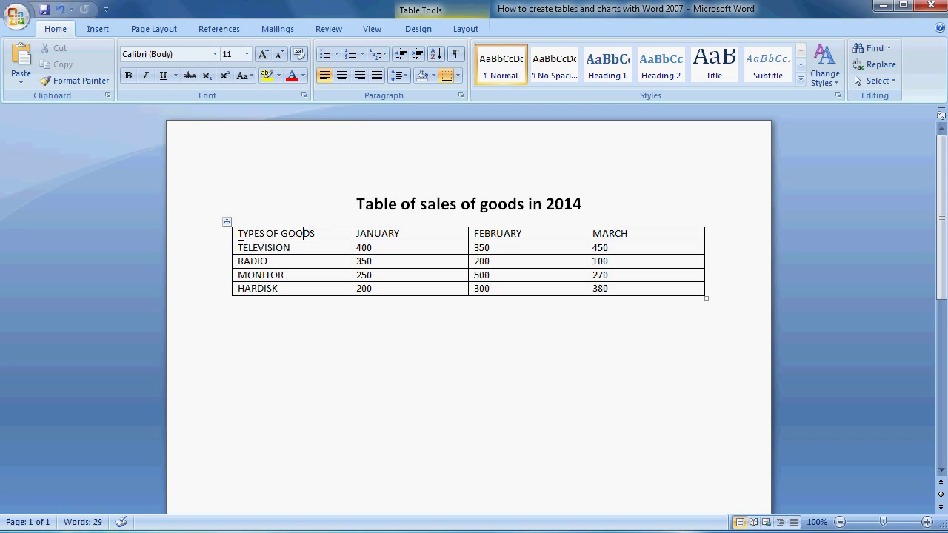
drag(240, 233, 624, 231)
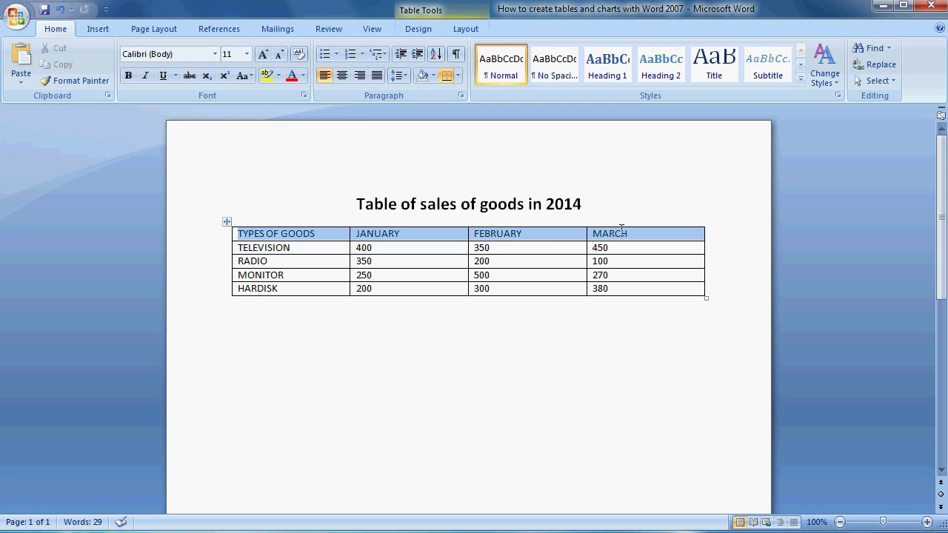
click(129, 76)
click(424, 311)
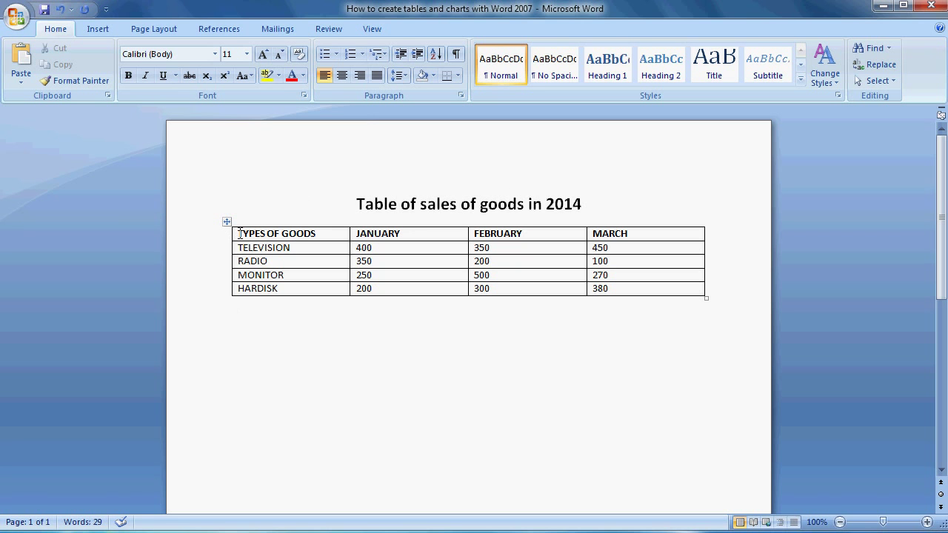
drag(240, 233, 600, 290)
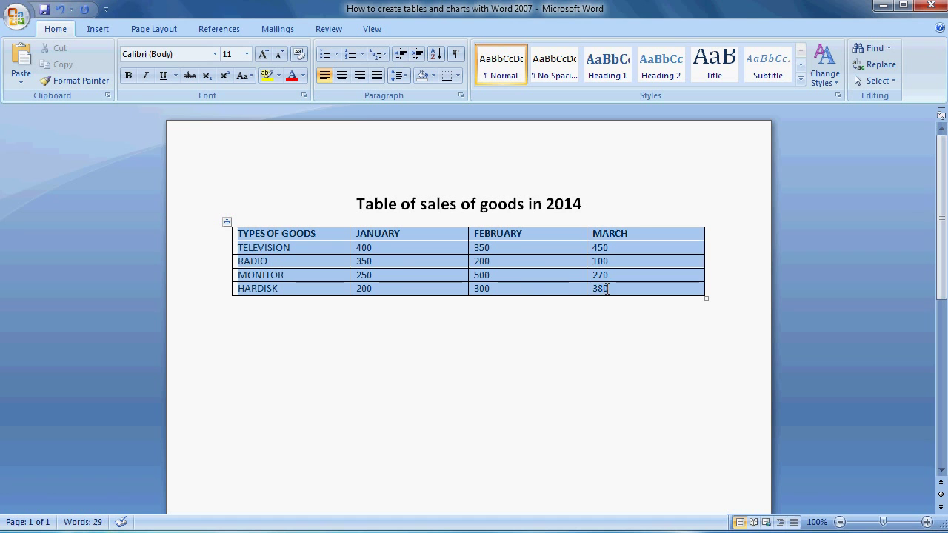
- Copy the sales table and place the insertion point just below it
right_click(395, 254)
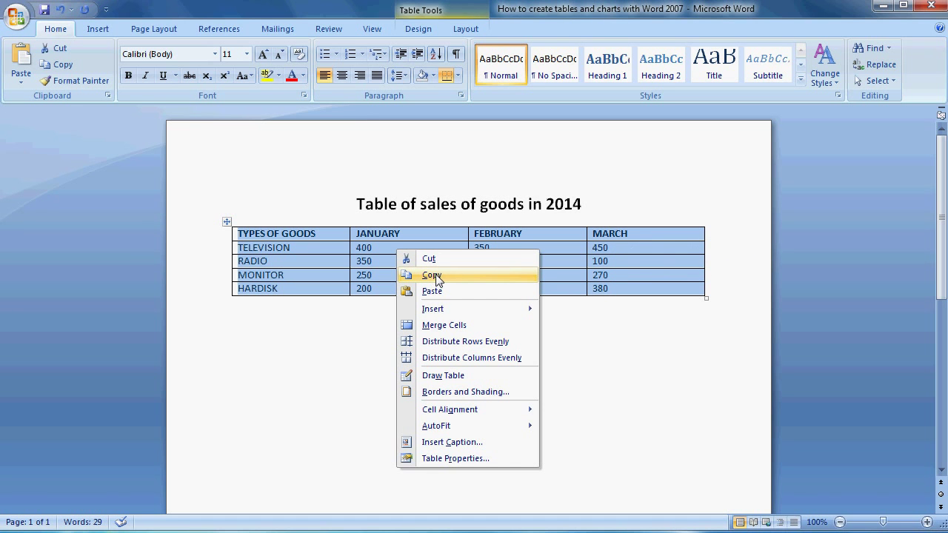
click(436, 275)
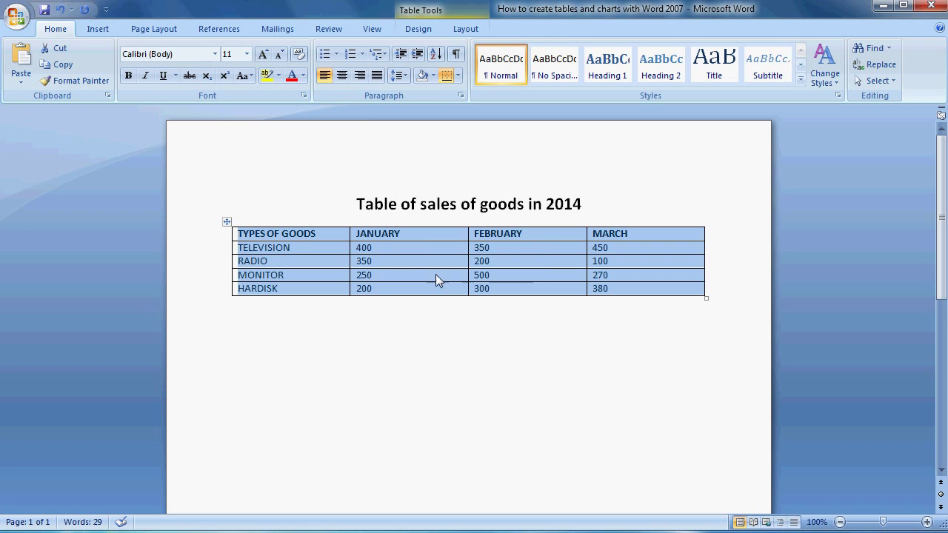
click(417, 313)
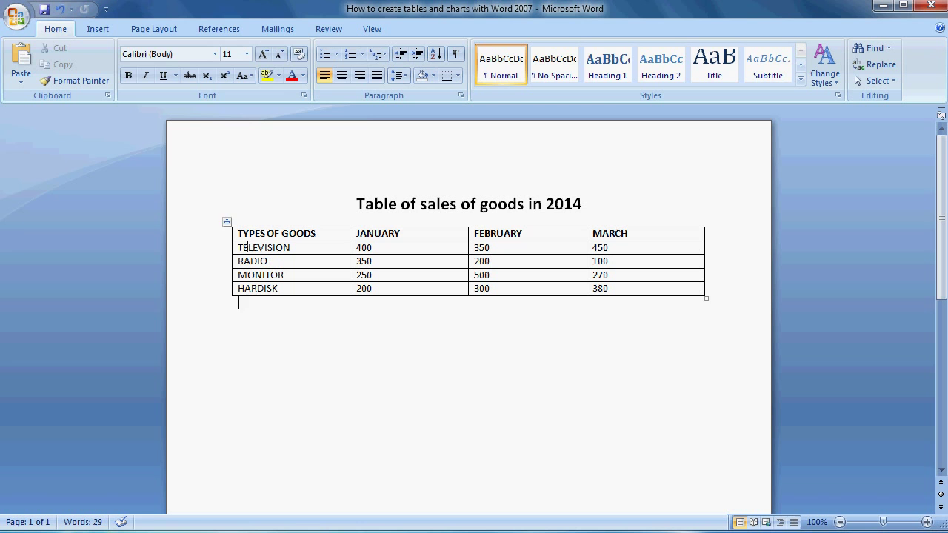
click(104, 31)
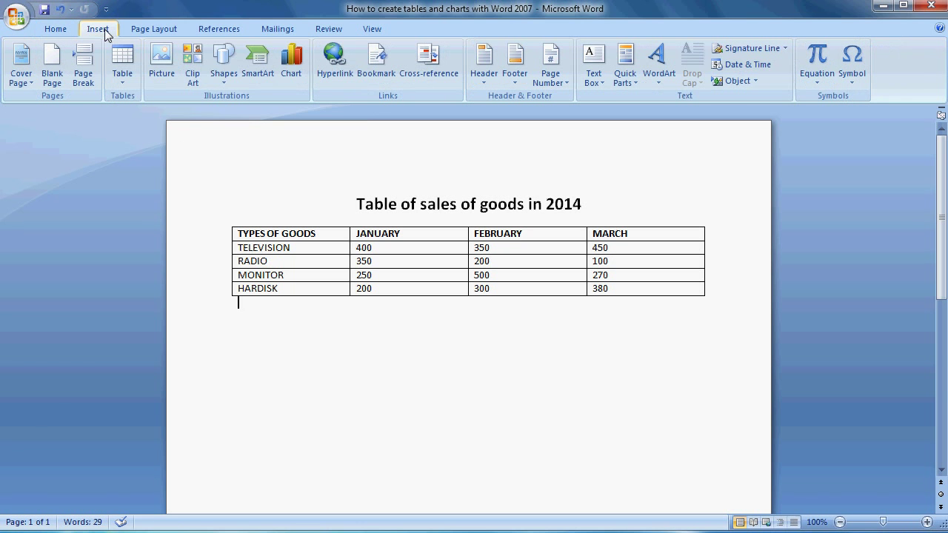
- Insert a Clustered Column chart below the sales table
click(295, 70)
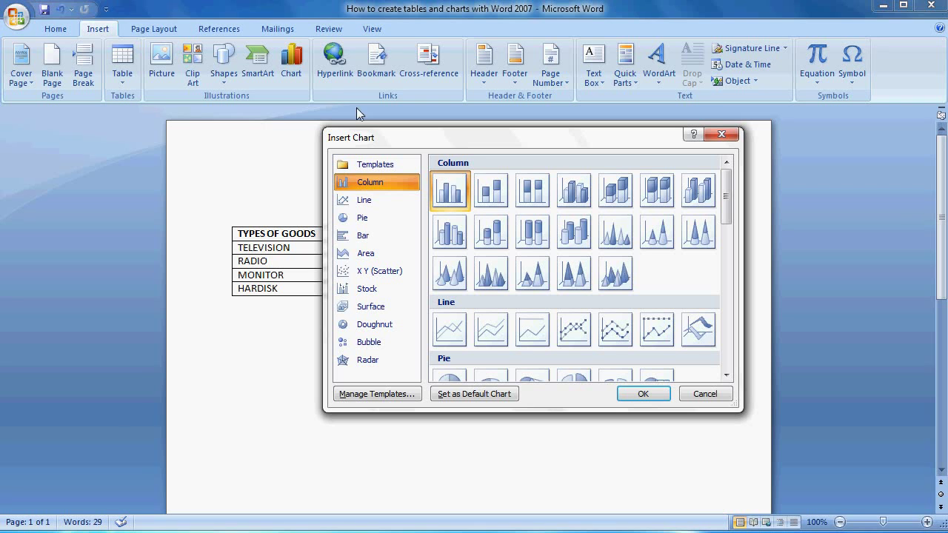
click(455, 197)
click(644, 394)
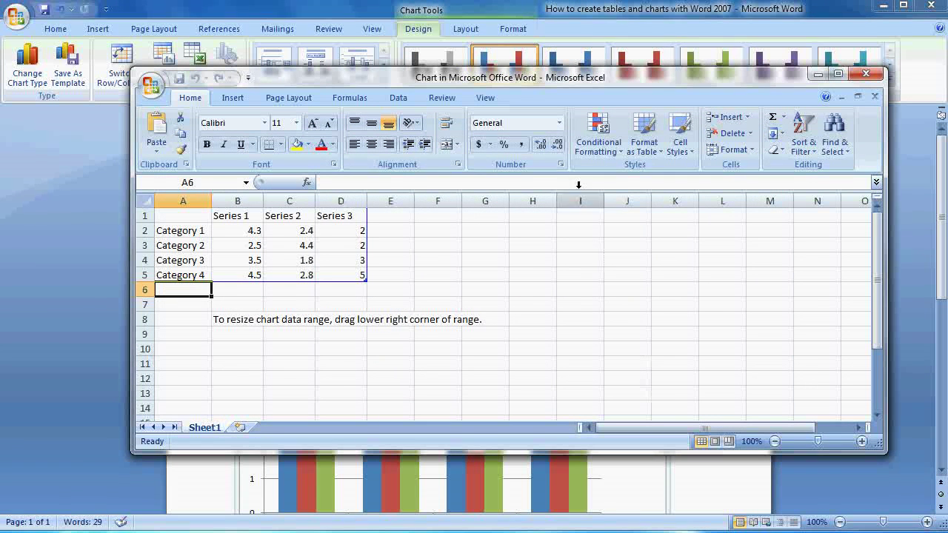
- Paste the copied sales table over the sample data in A1:D5, then close Excel
drag(520, 84, 518, 102)
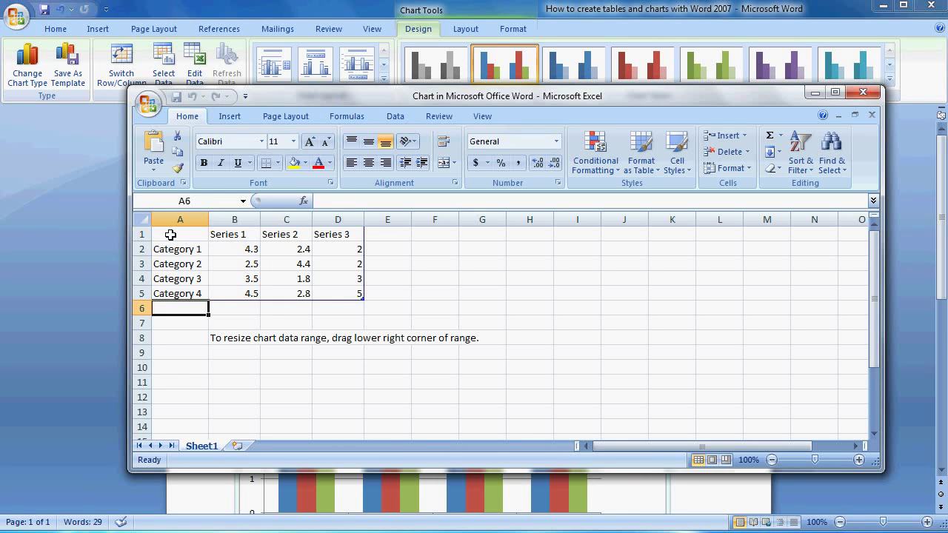
drag(171, 234, 312, 294)
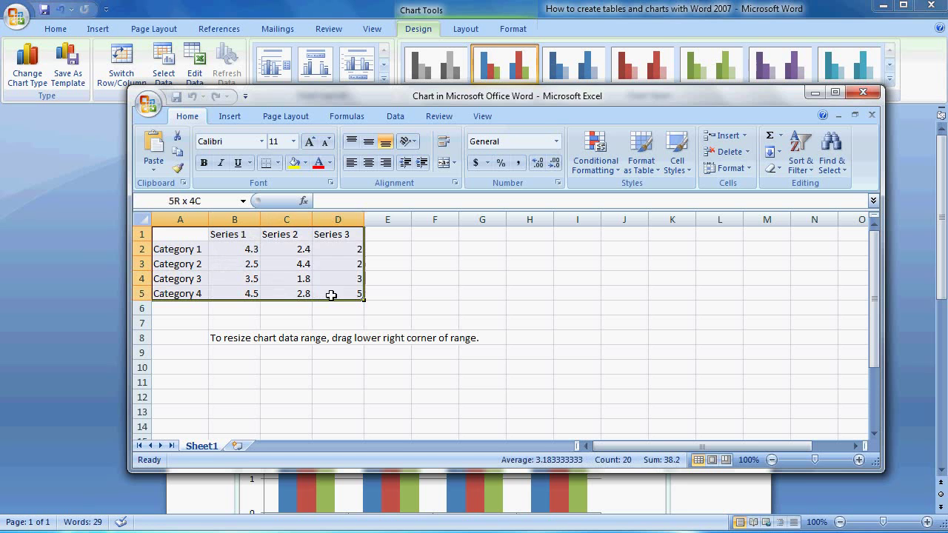
right_click(232, 250)
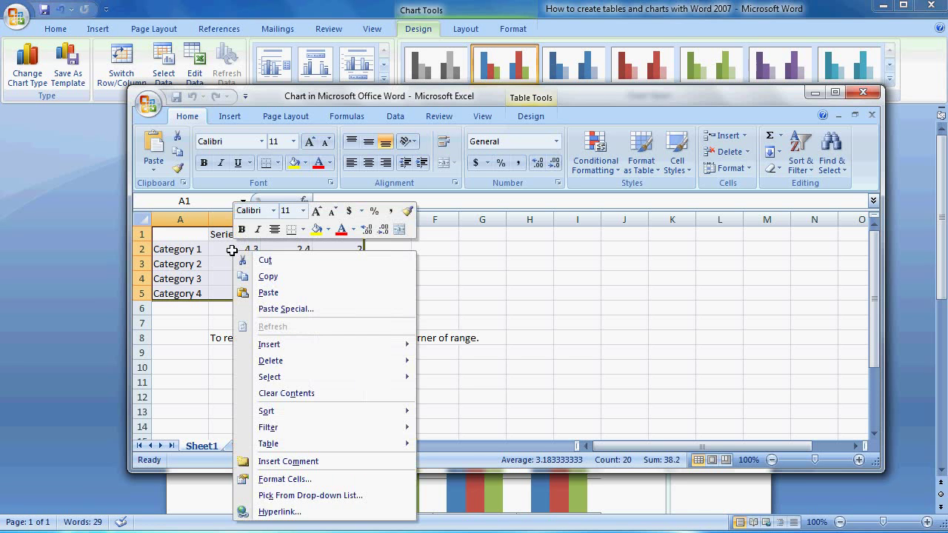
click(268, 293)
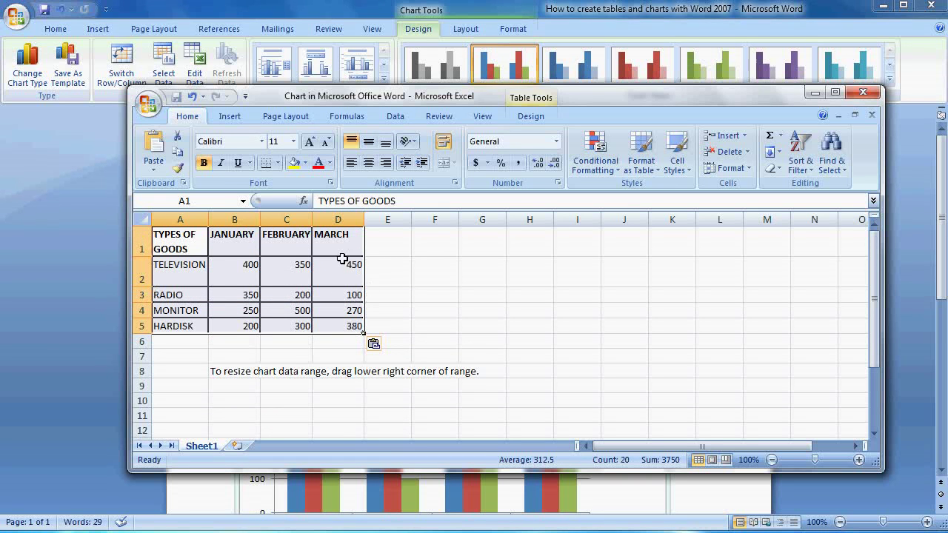
click(815, 92)
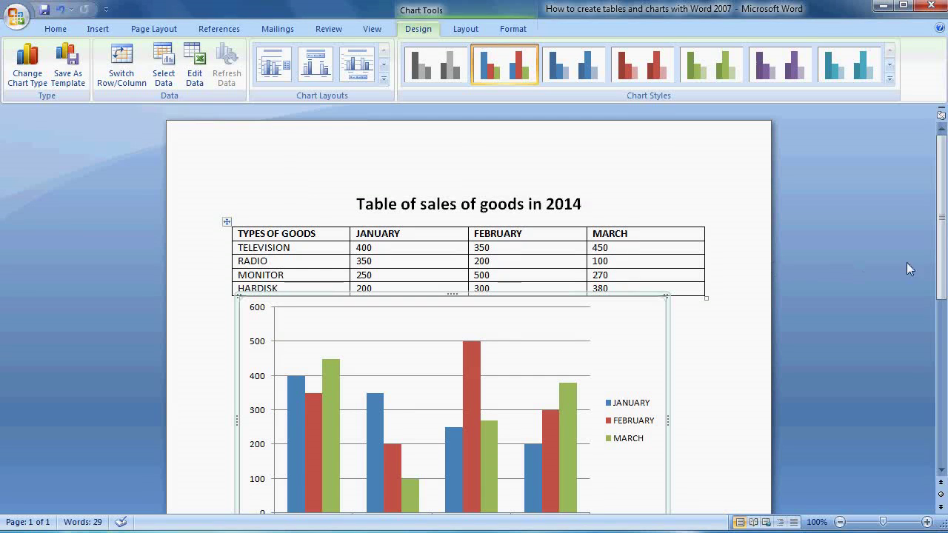
- Set the chart's text wrapping to Through
drag(942, 256, 943, 273)
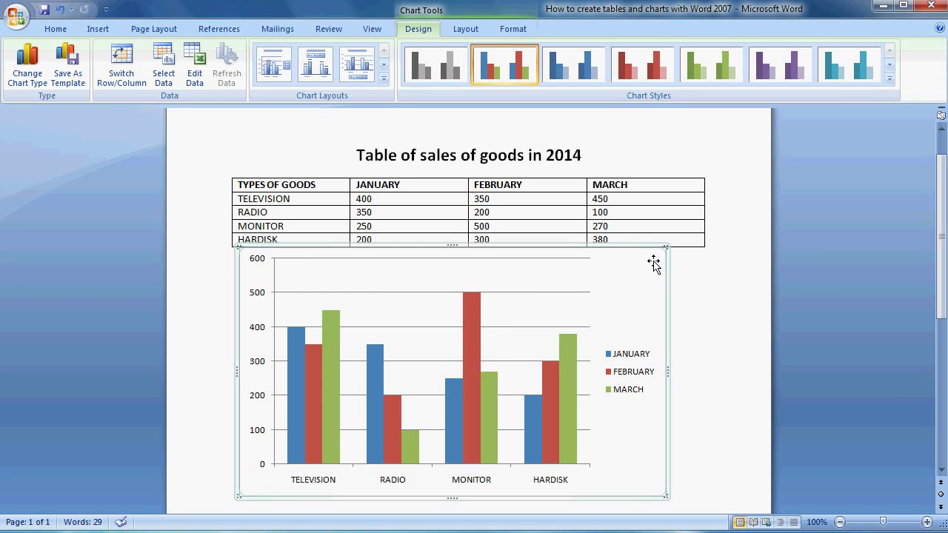
mouse_move(652, 348)
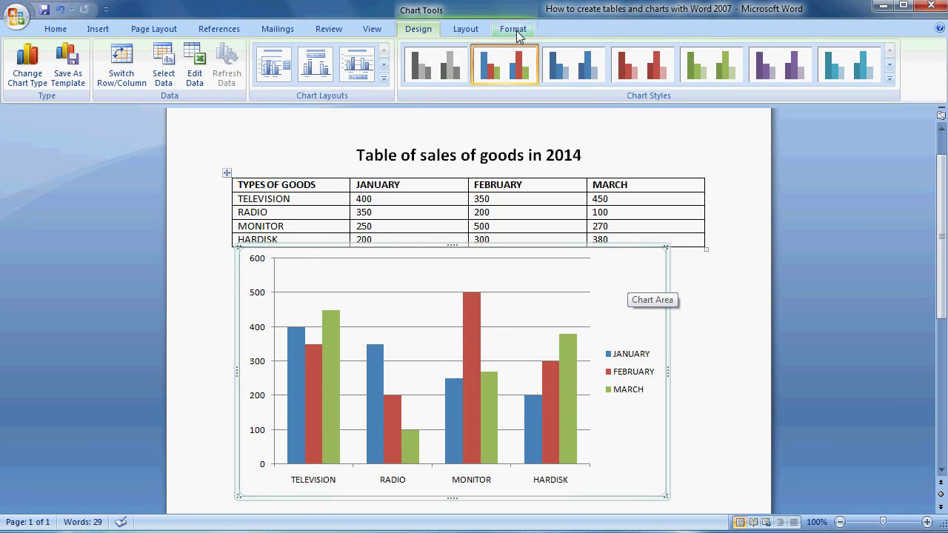
click(513, 29)
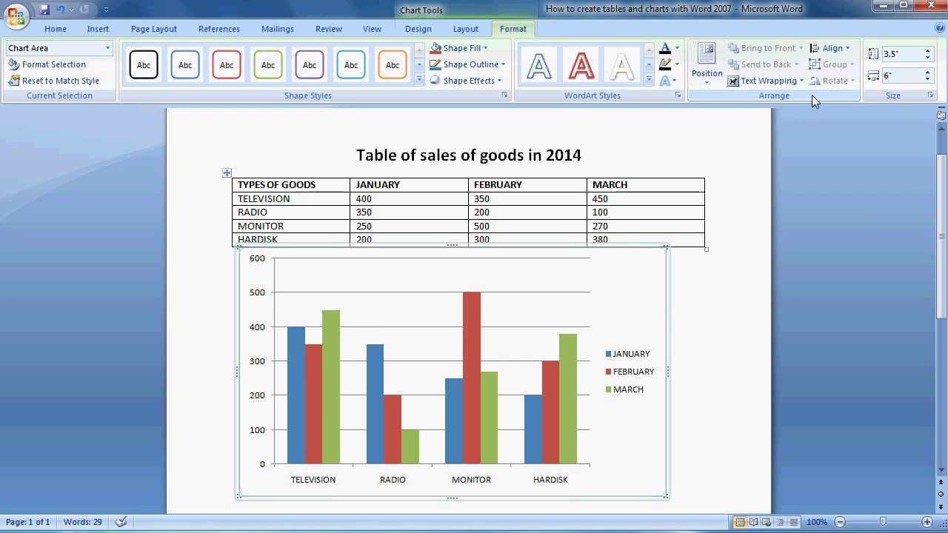
click(770, 81)
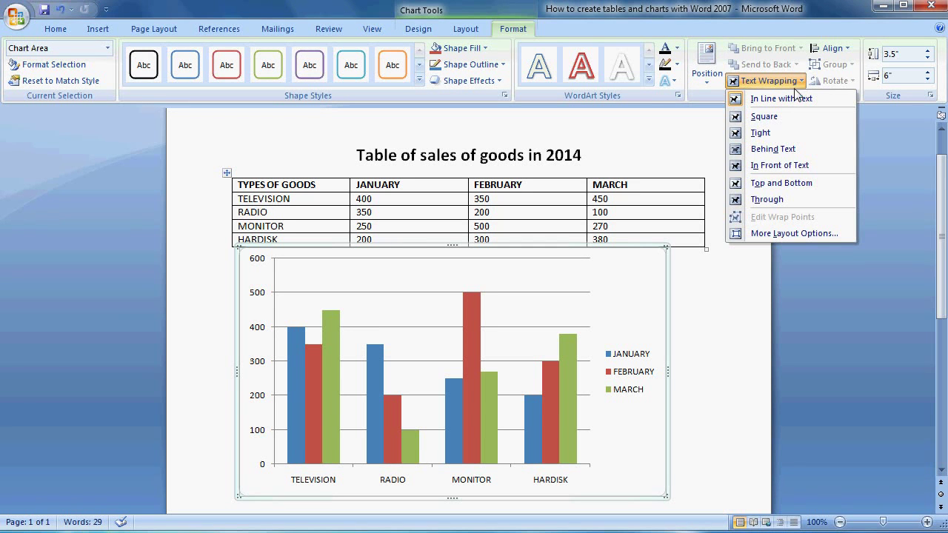
click(783, 200)
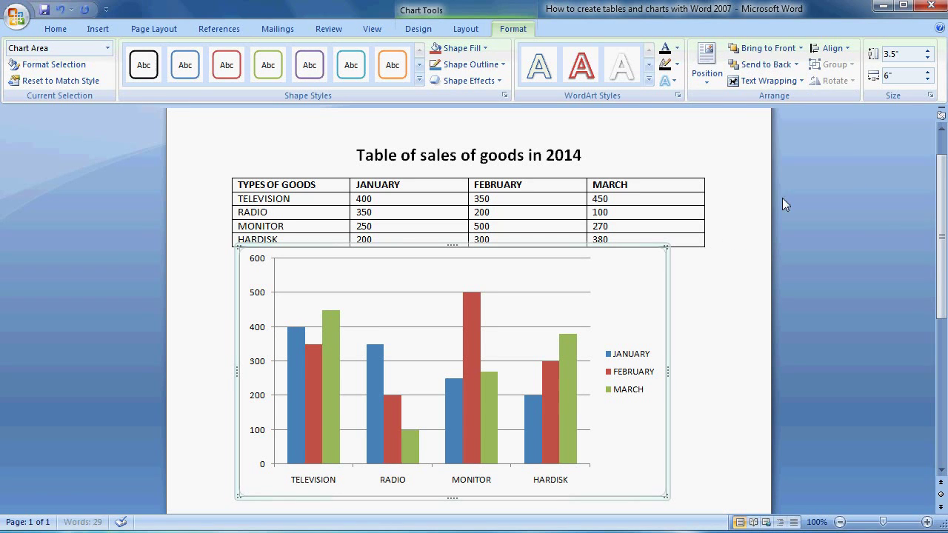
- Move the chart slightly down to leave a gap below the table, then select the table
drag(647, 271, 649, 281)
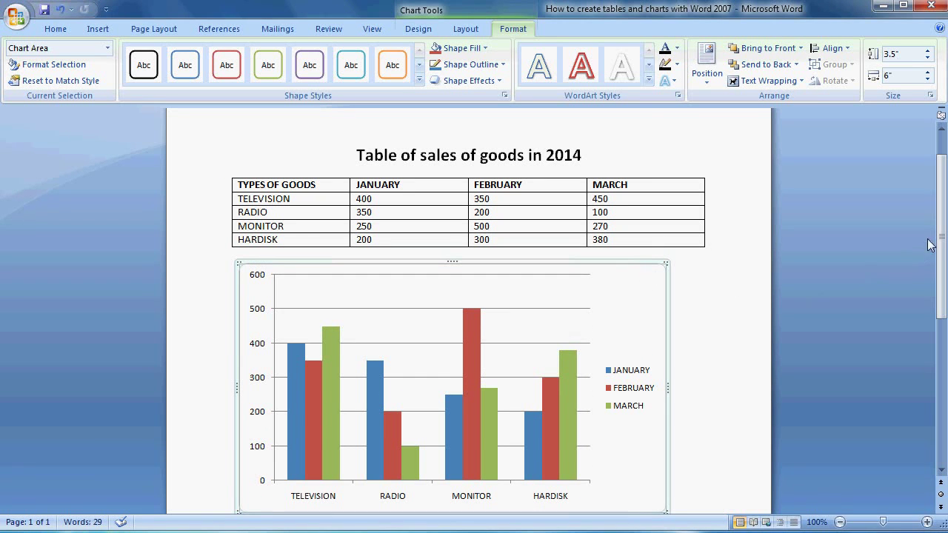
mouse_move(942, 232)
mouse_down()
mouse_move(942, 245)
mouse_move(942, 235)
mouse_up()
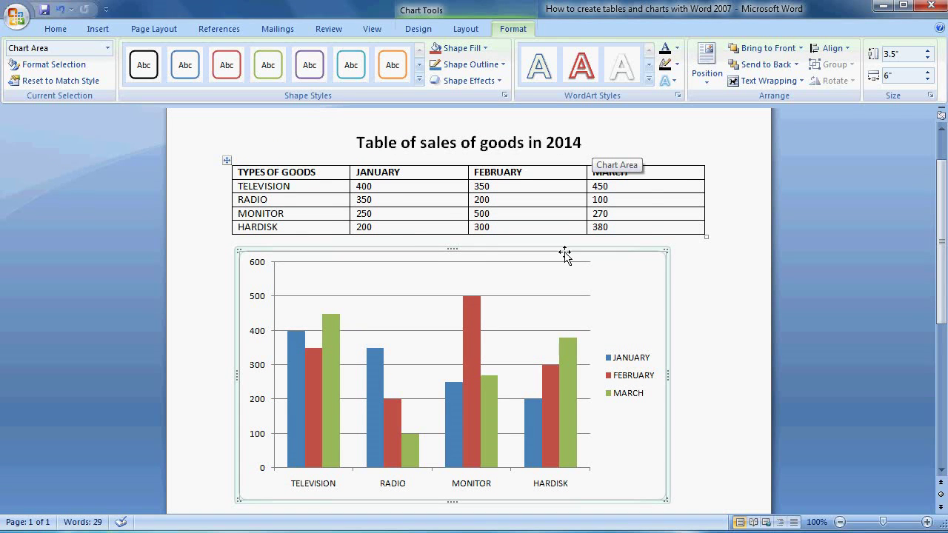
click(227, 160)
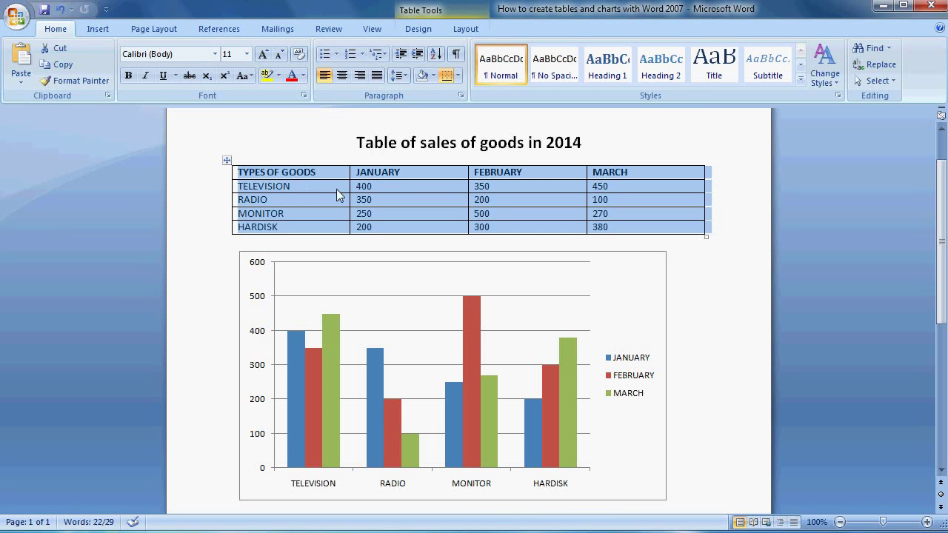
- Apply the blue banded table style with dark blue header row and first column
click(419, 30)
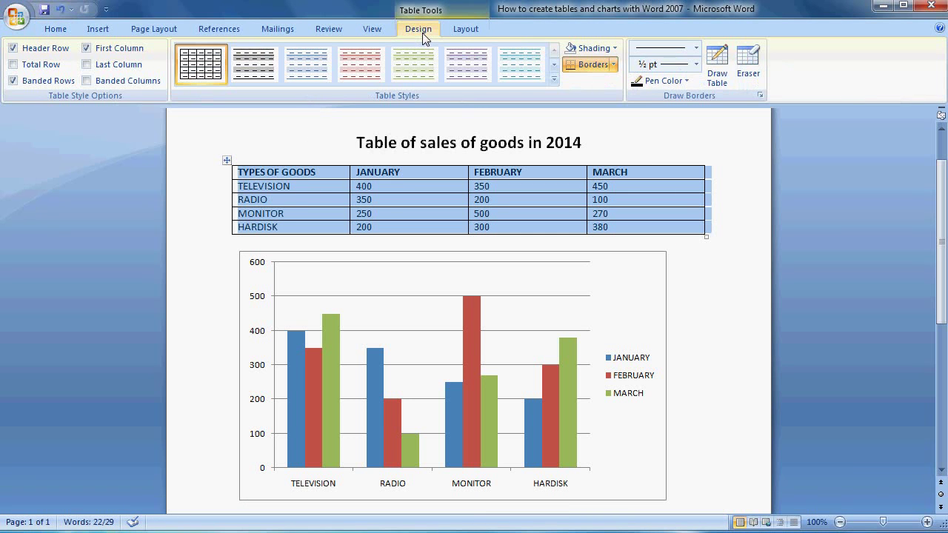
click(554, 77)
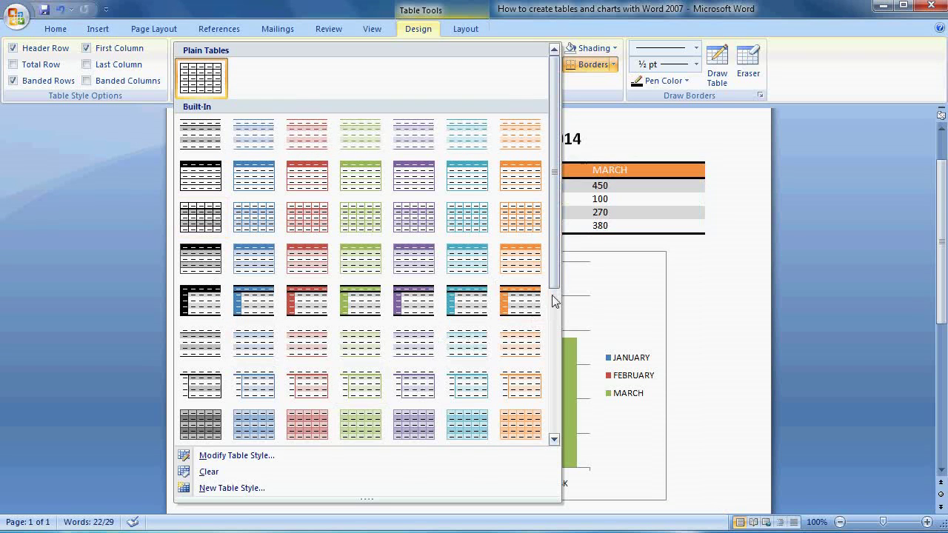
drag(557, 281, 552, 426)
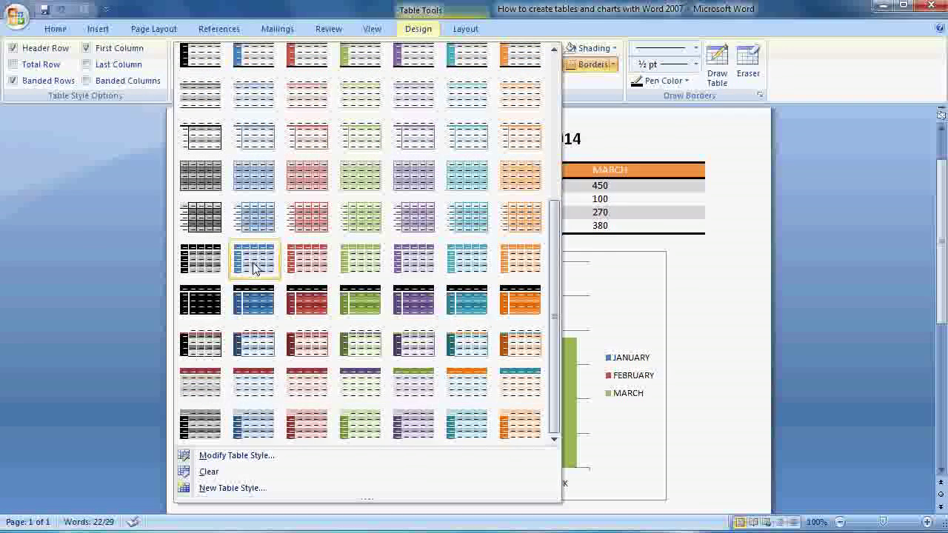
click(253, 268)
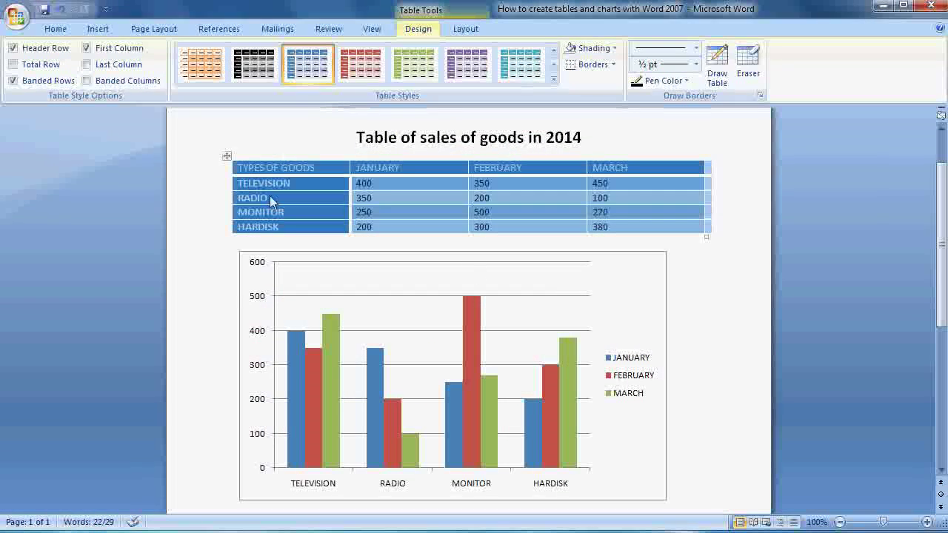
click(715, 263)
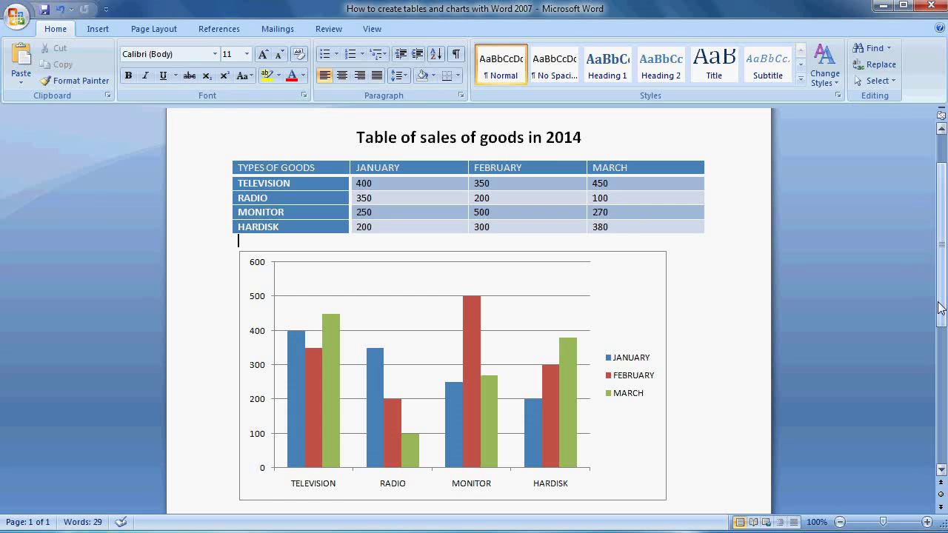
drag(942, 307, 942, 312)
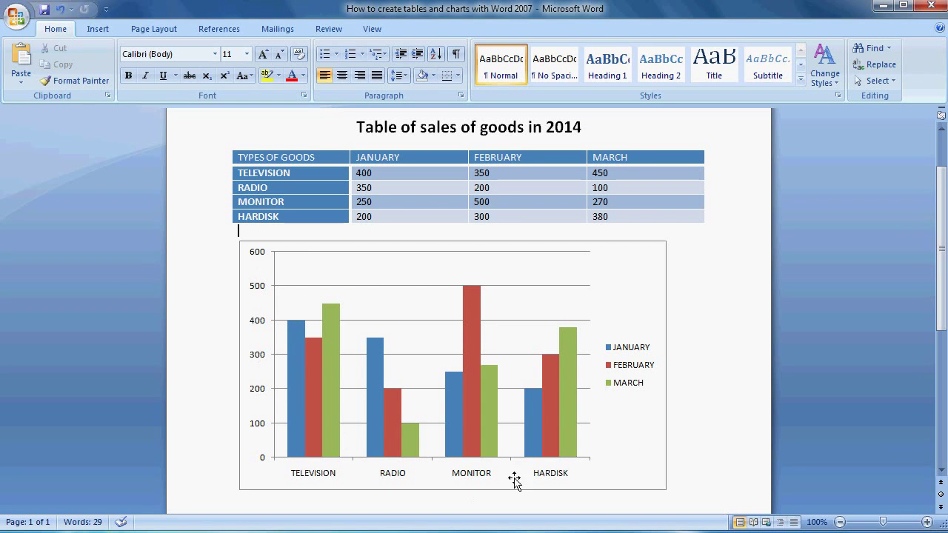
- Open the chart's Format Chart Area settings and close them without changes
right_click(638, 307)
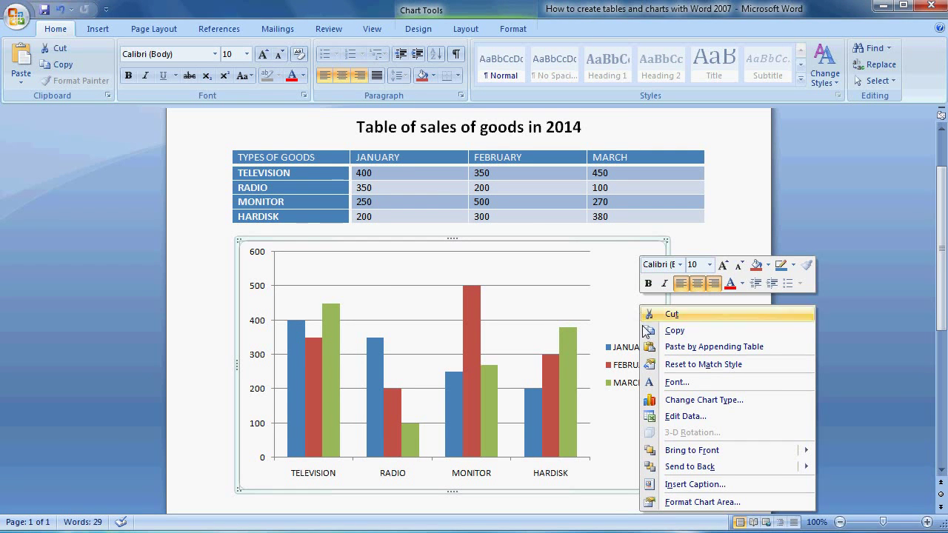
click(684, 504)
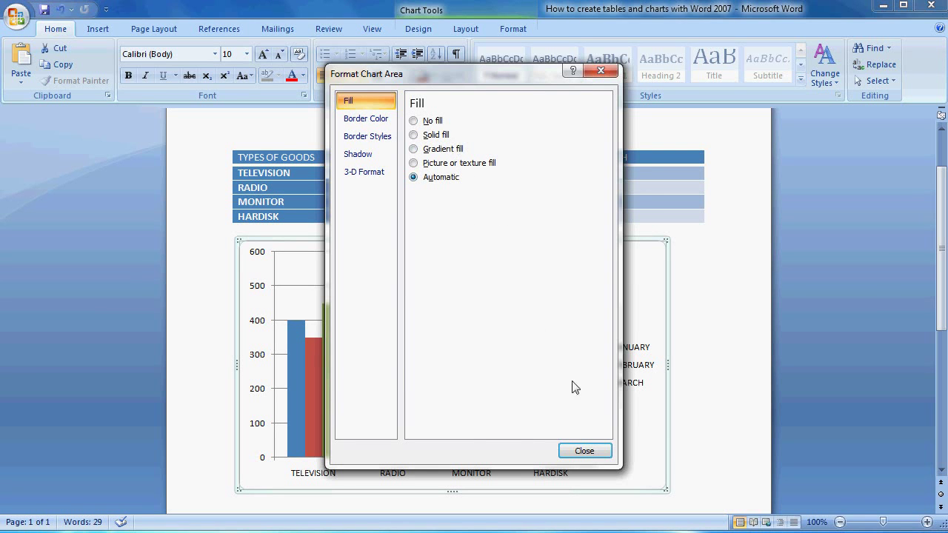
click(585, 451)
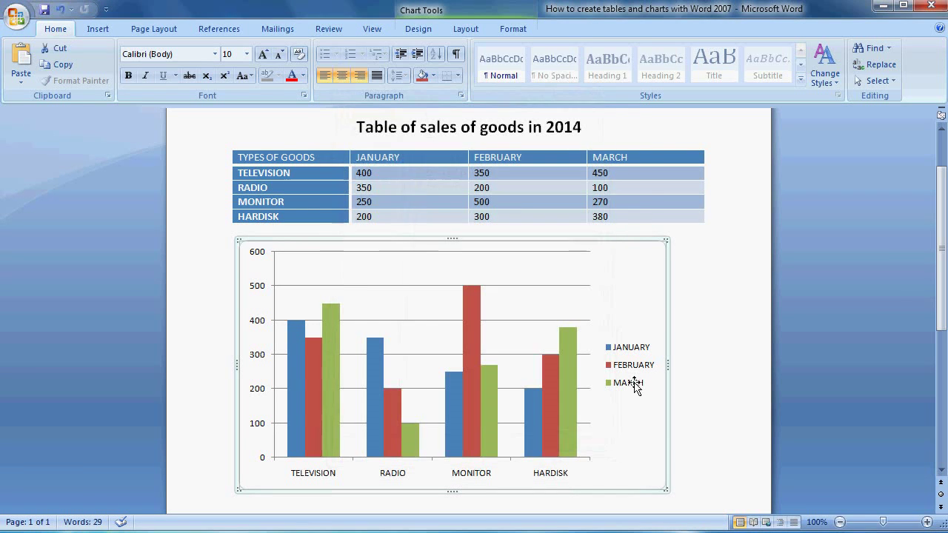
- Change the sales chart's type to 3-D Column
right_click(627, 292)
click(705, 386)
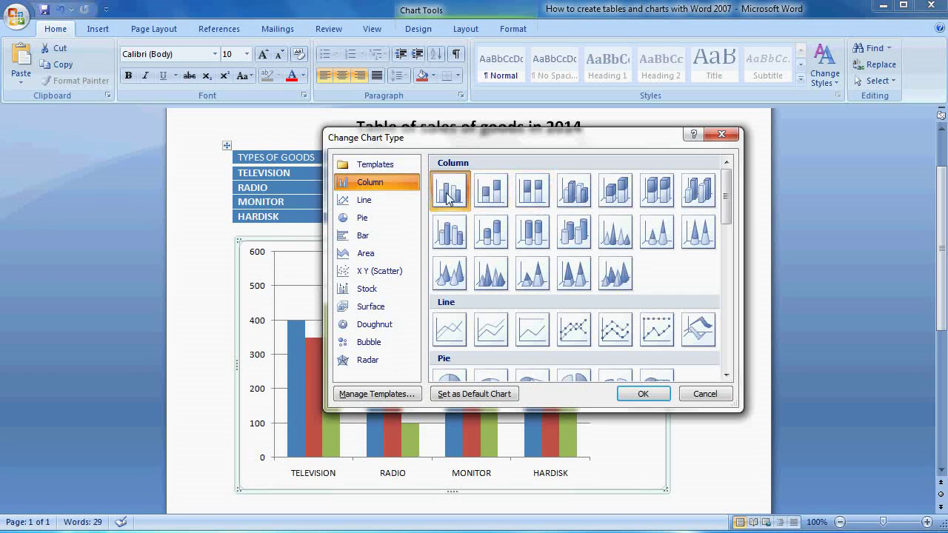
click(703, 195)
click(647, 393)
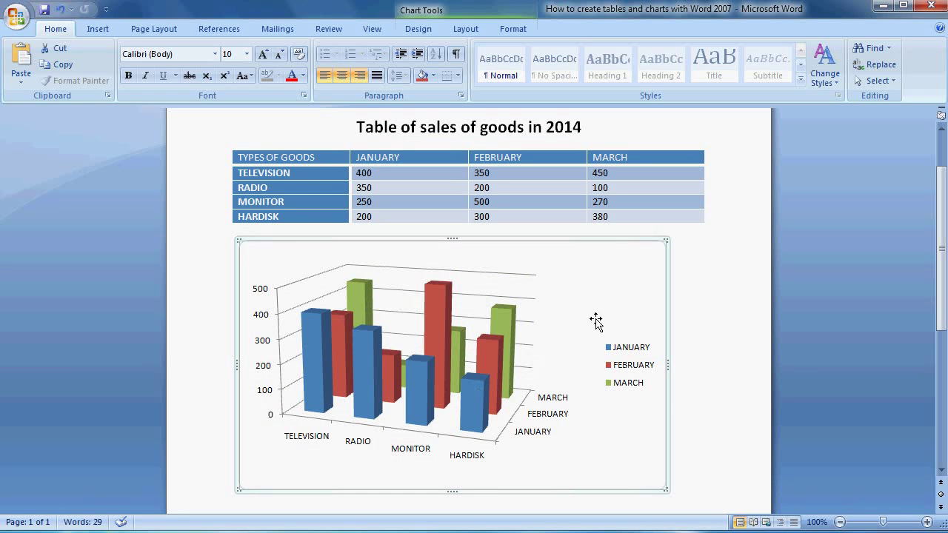
- Give the chart area a gradient fill using a darker blue theme colour
right_click(626, 281)
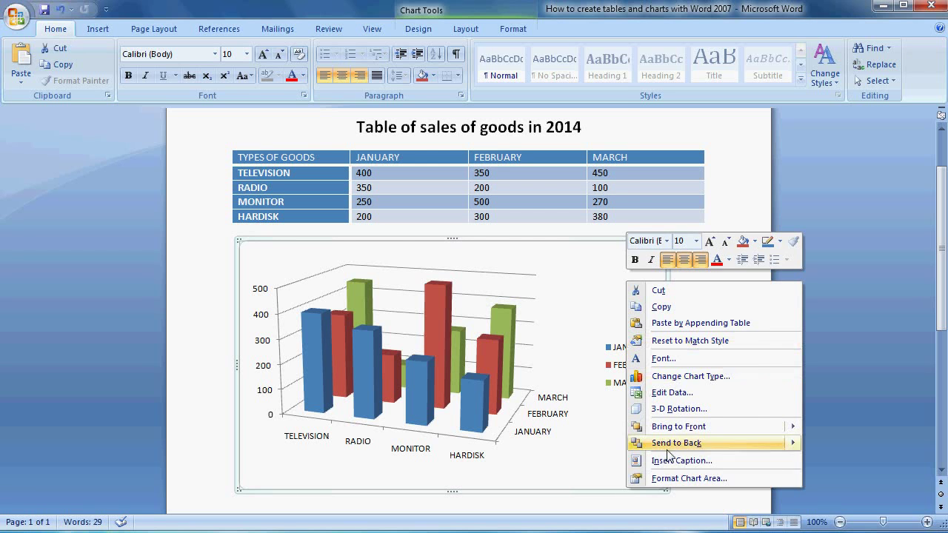
click(676, 480)
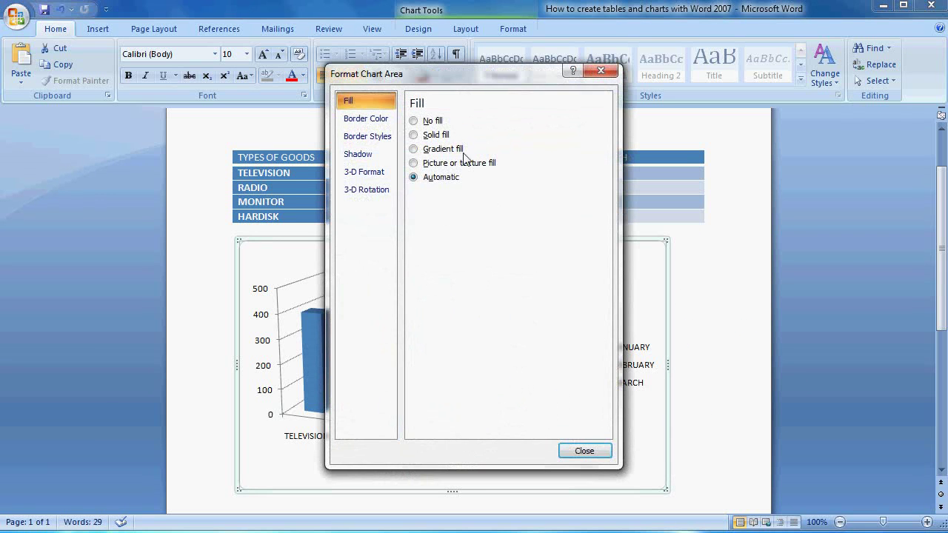
click(442, 150)
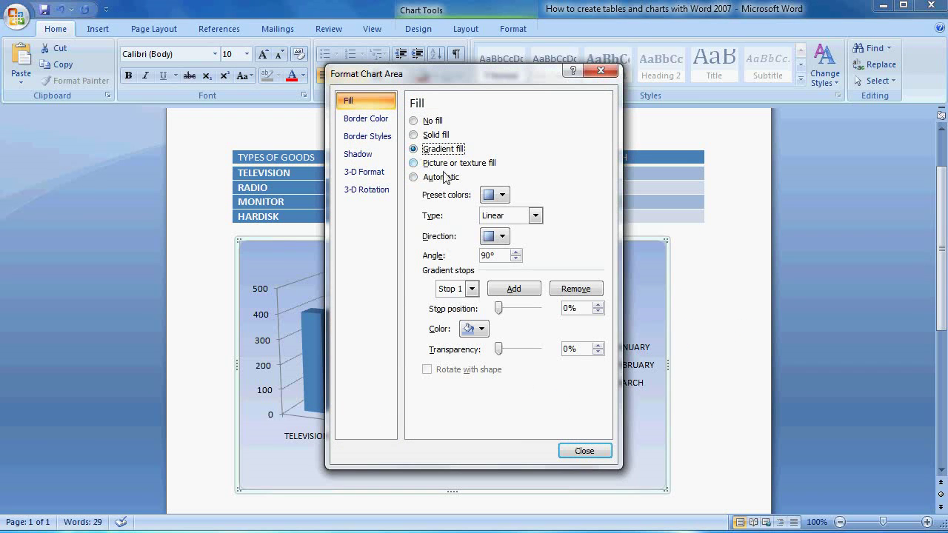
click(483, 329)
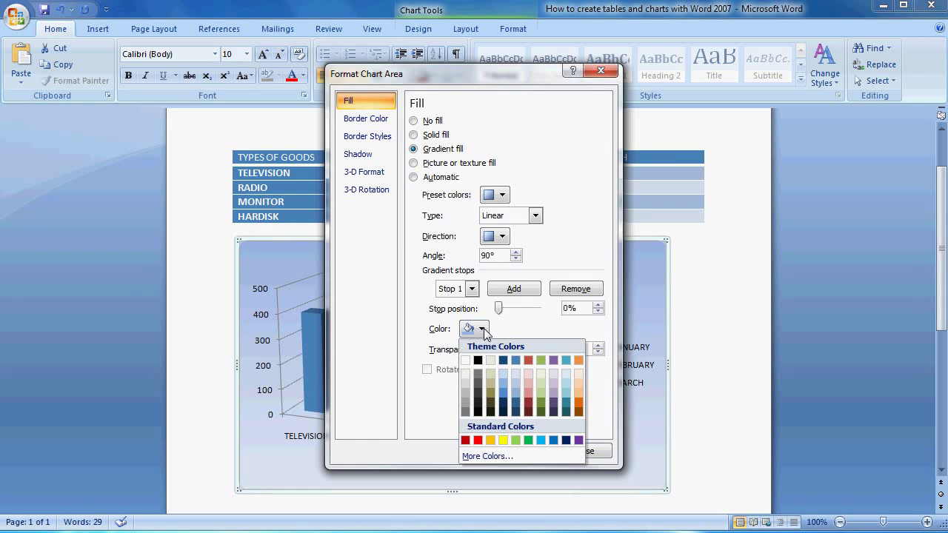
click(517, 360)
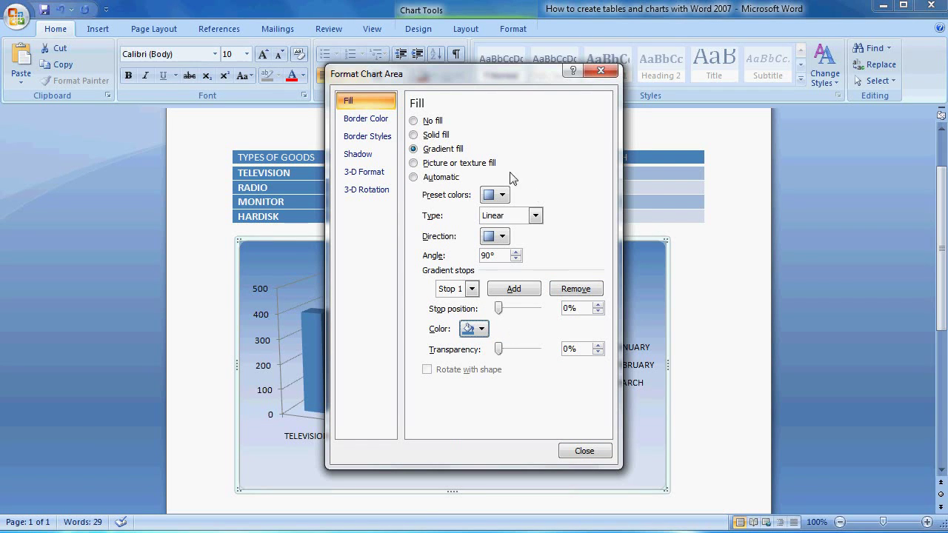
click(583, 451)
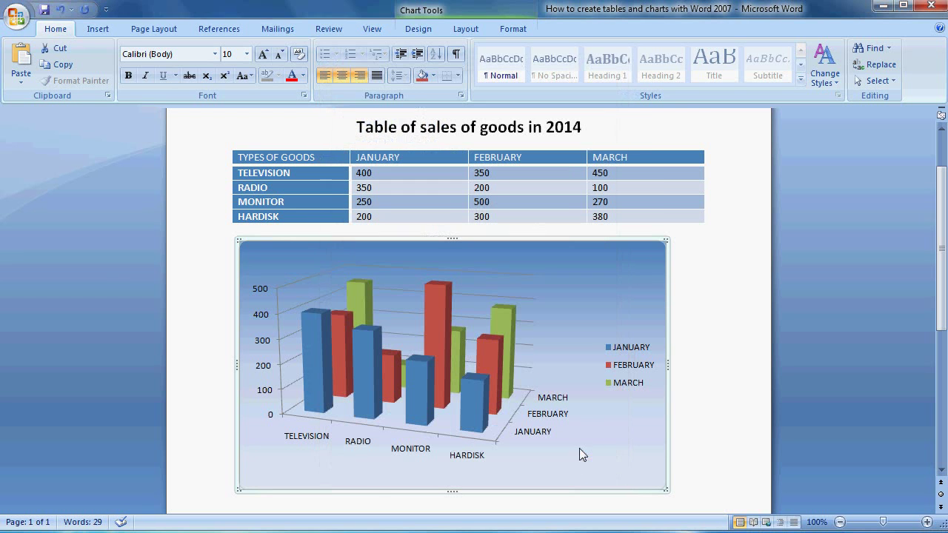
- Fill the chart walls with a gradient in a custom lightened blue from More Colors
click(483, 285)
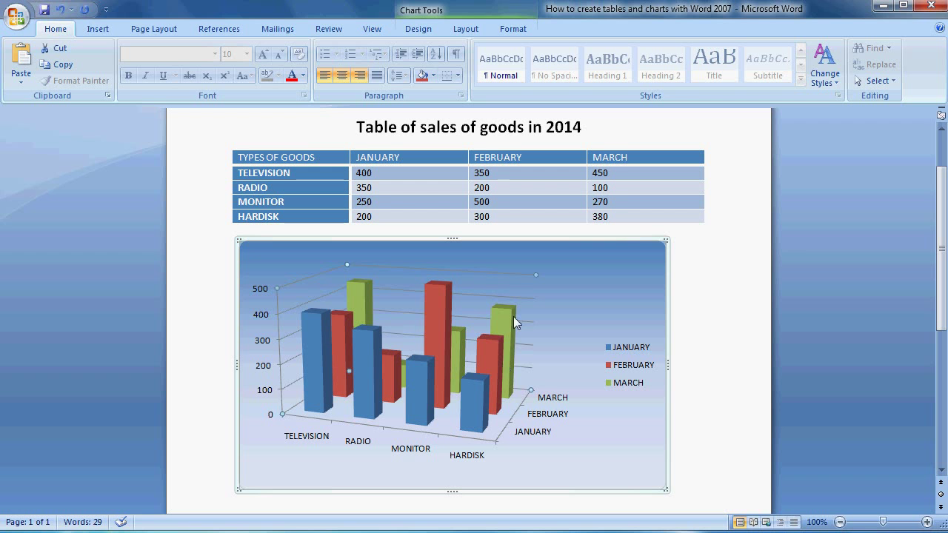
right_click(484, 291)
click(519, 382)
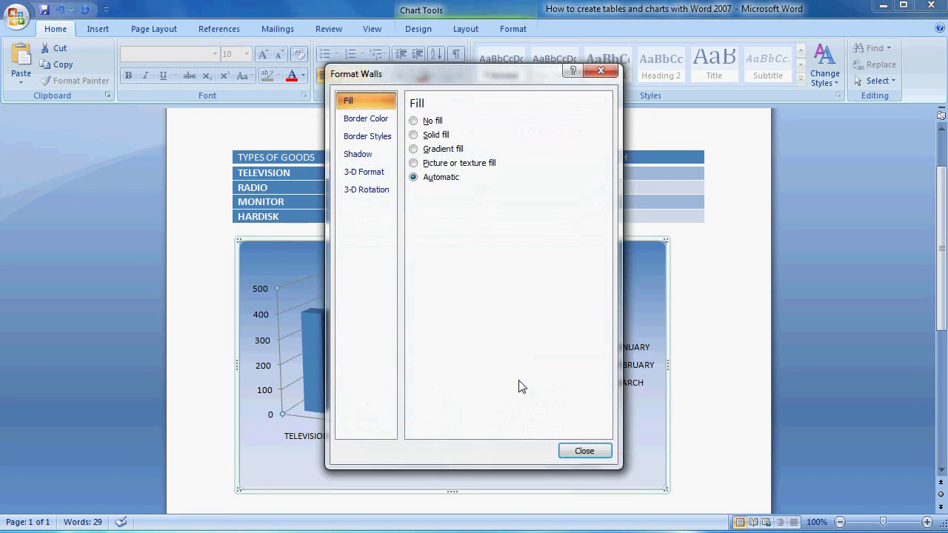
click(442, 152)
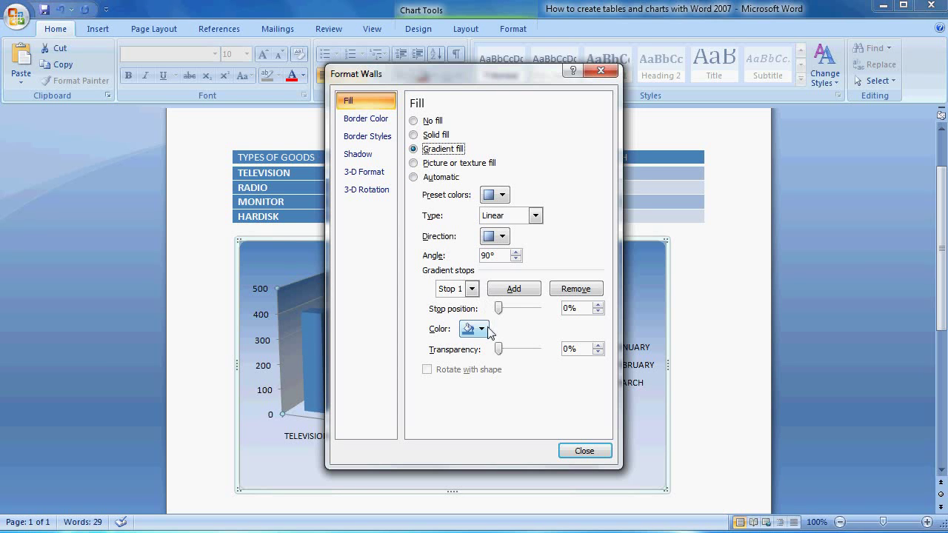
click(487, 330)
click(482, 455)
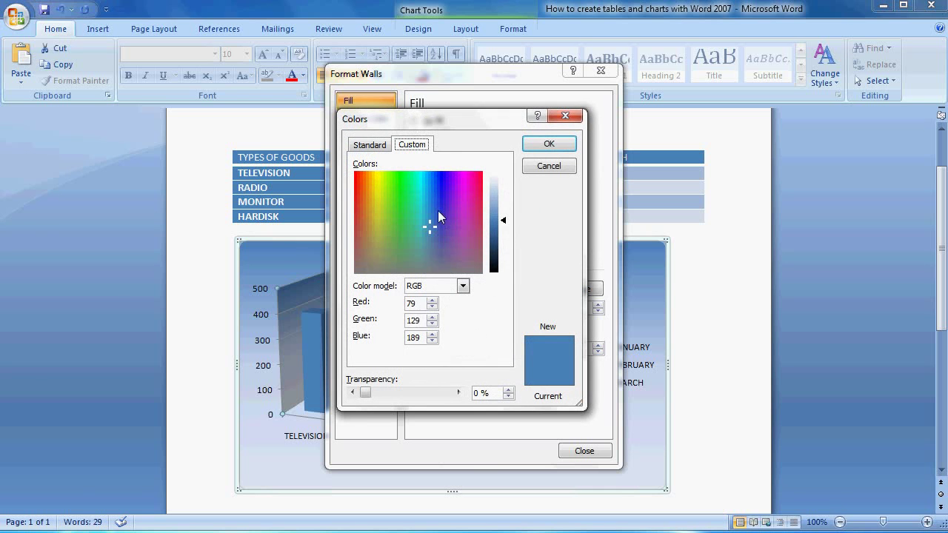
click(437, 209)
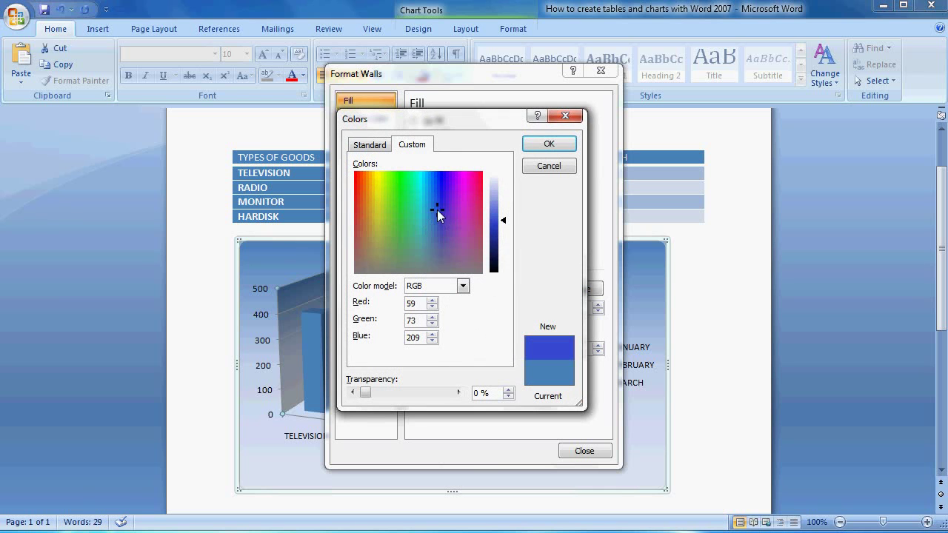
click(505, 215)
drag(505, 215, 505, 215)
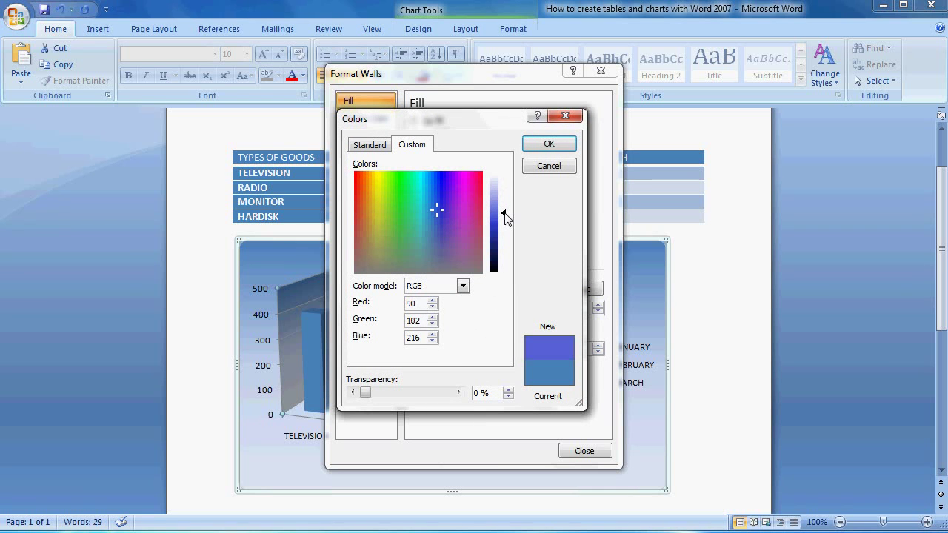
click(548, 144)
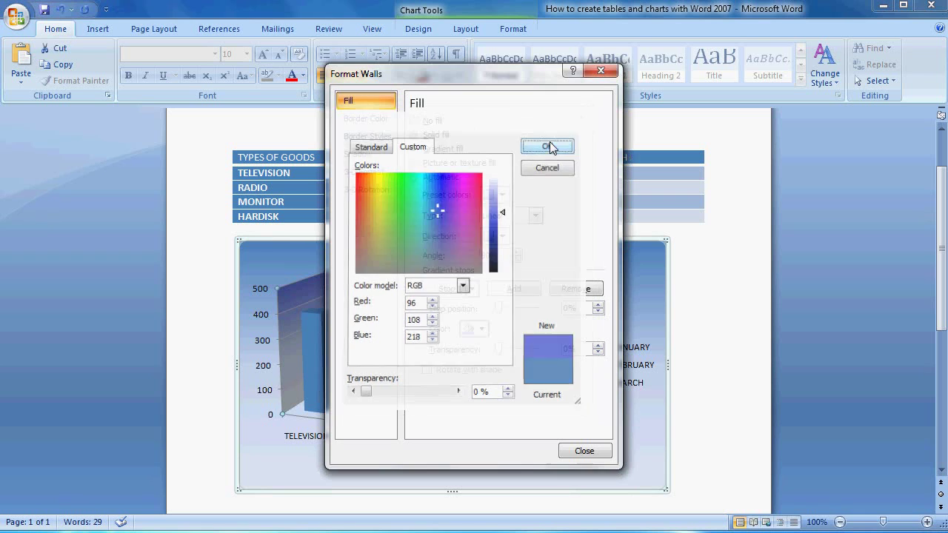
click(576, 452)
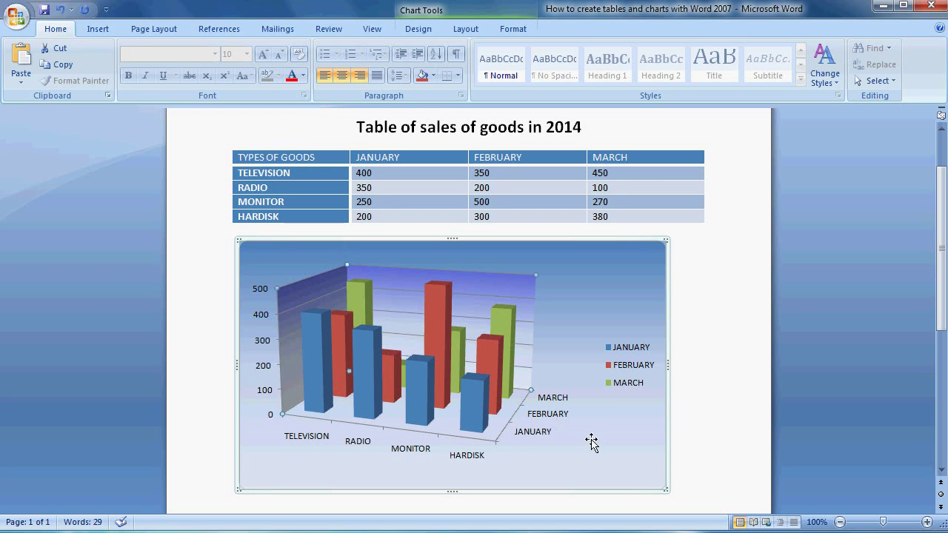
- Caption the chart with the Table label, positioned below, reading 'Table 1. Chart of sales of goods in 2014'
right_click(609, 454)
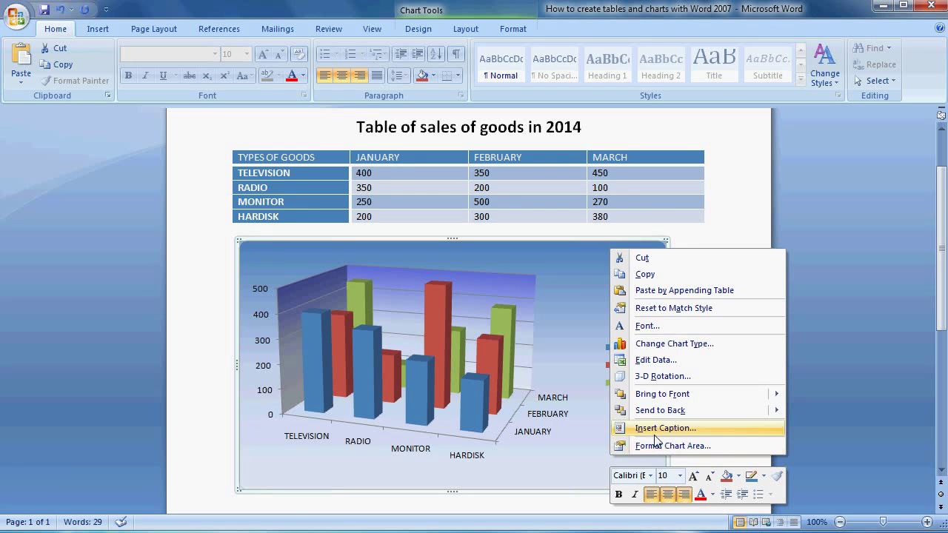
click(680, 429)
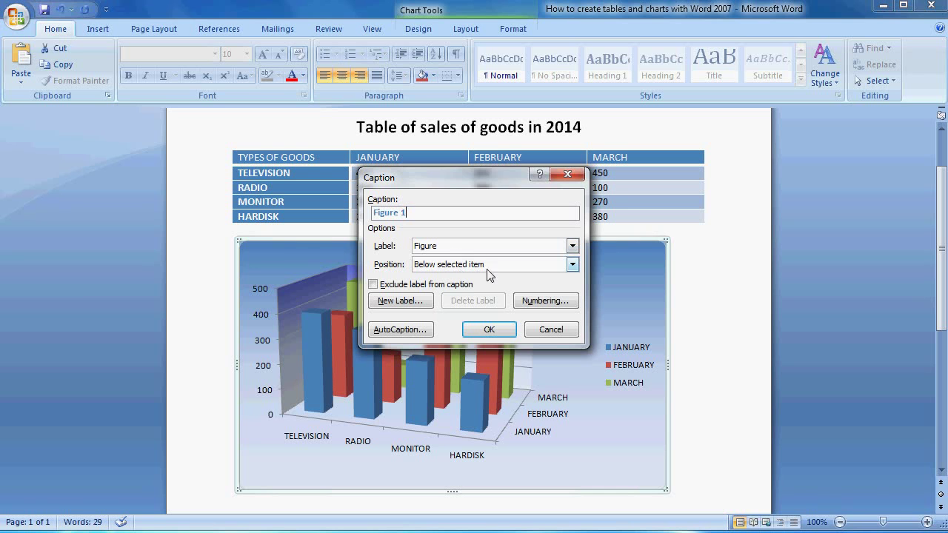
click(499, 247)
click(448, 279)
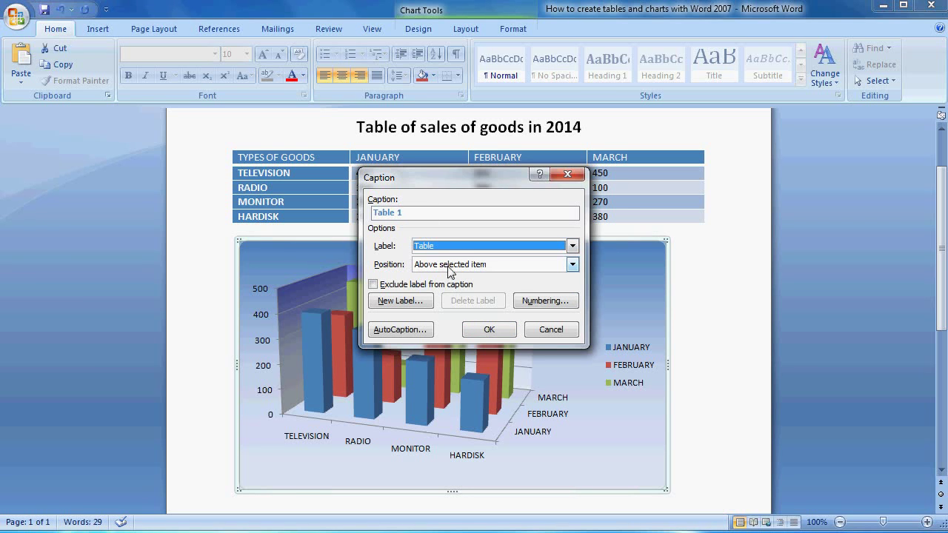
click(448, 266)
click(459, 288)
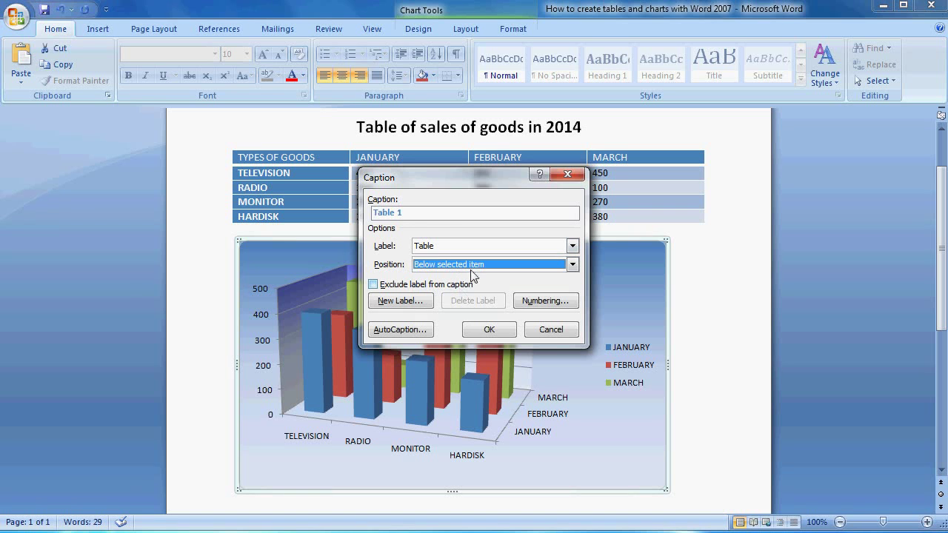
click(455, 214)
text(. Chart of sales of goods)
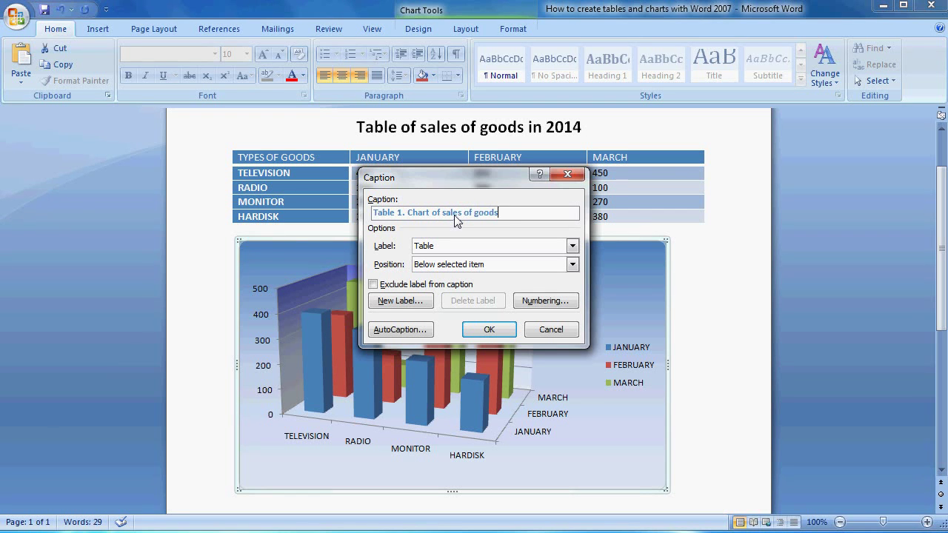
text(in 20)
text(14)
- Insert the caption, center its text, and nudge the caption box slightly down under the chart
click(491, 330)
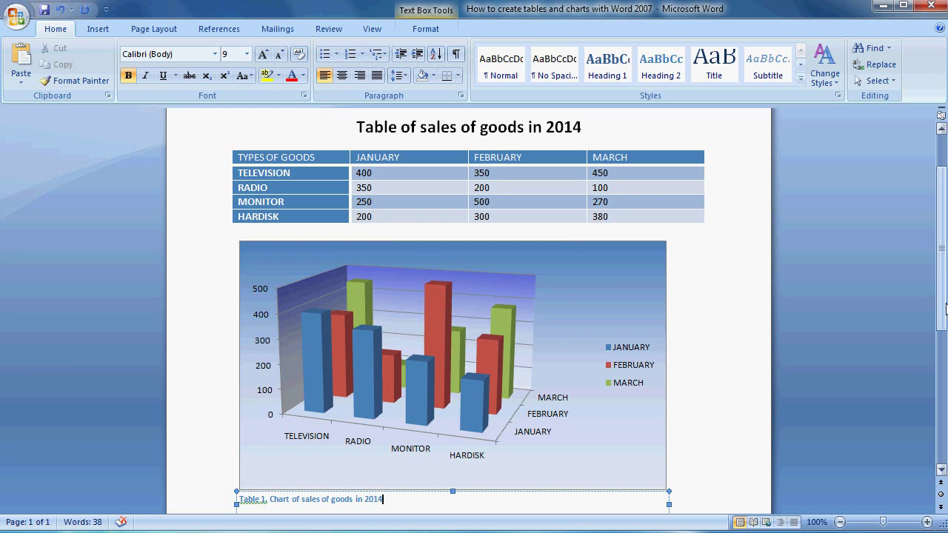
drag(944, 303, 942, 334)
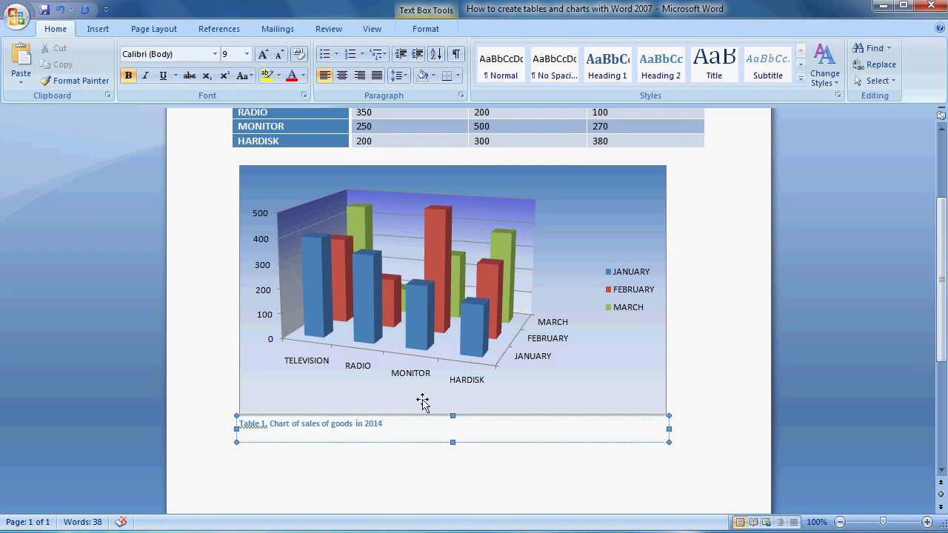
click(342, 75)
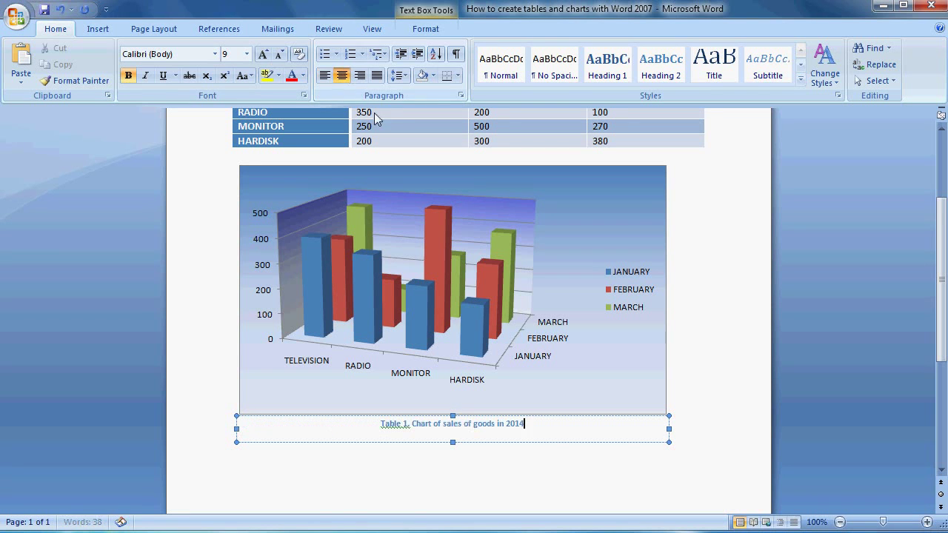
click(596, 416)
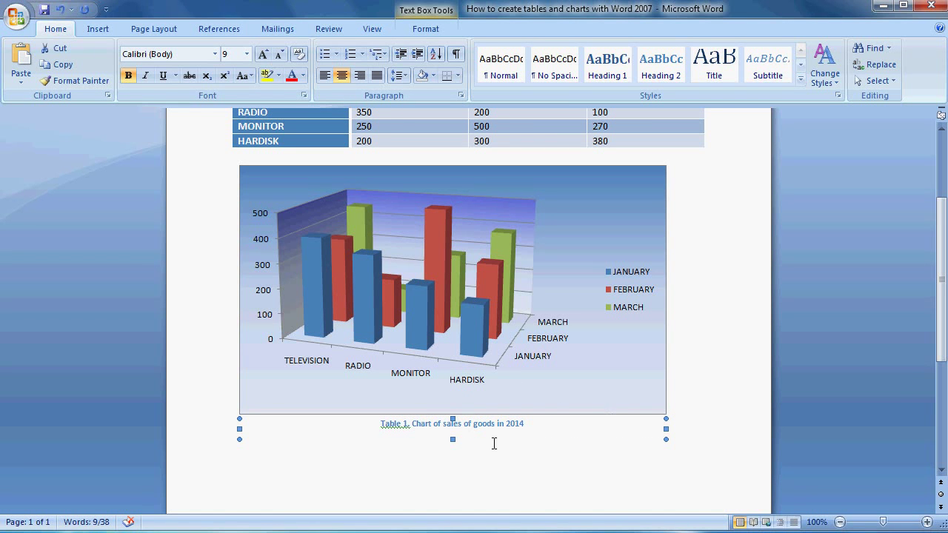
key(Down)
key(Down)
key(Down)
key(Down)
key(Down)
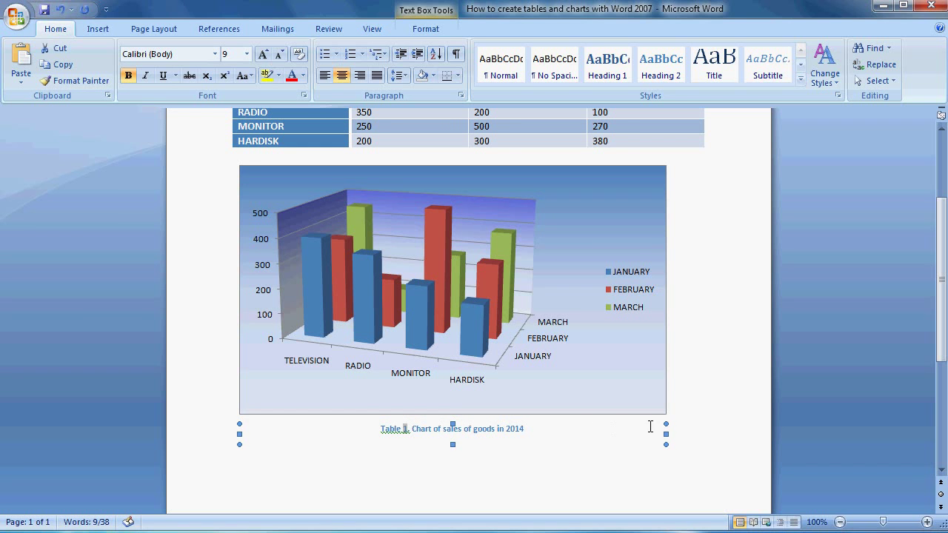
key(Escape)
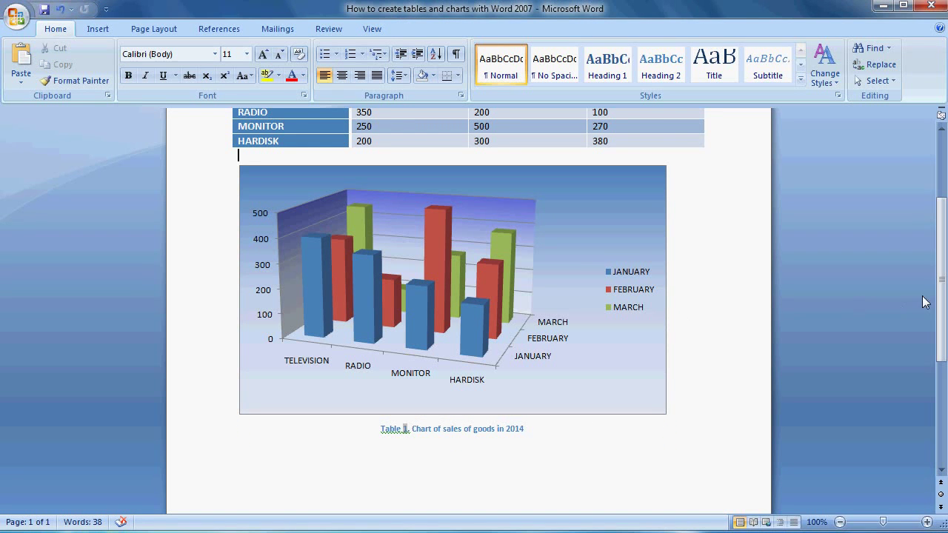
drag(942, 291, 943, 262)
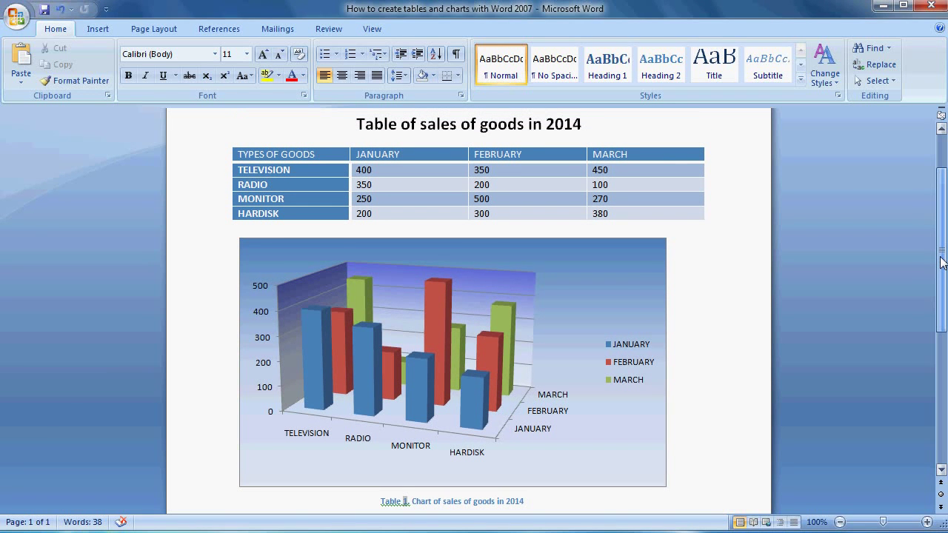